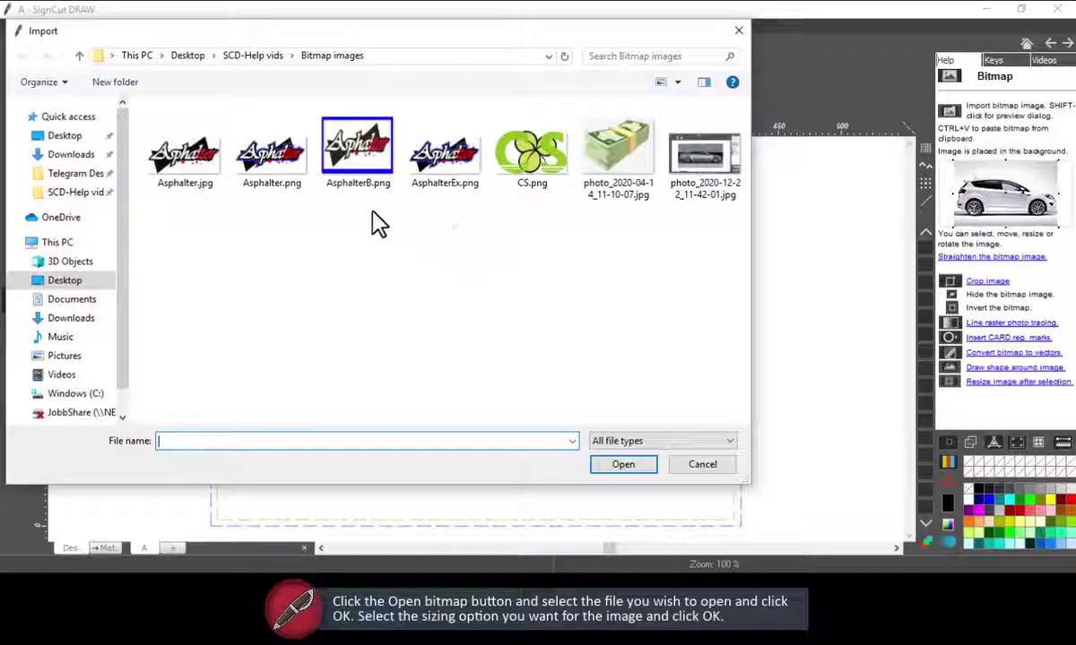
- Import AsphalterEx.png as a bitmap, sized to fit the current sign
double_click(437, 193)
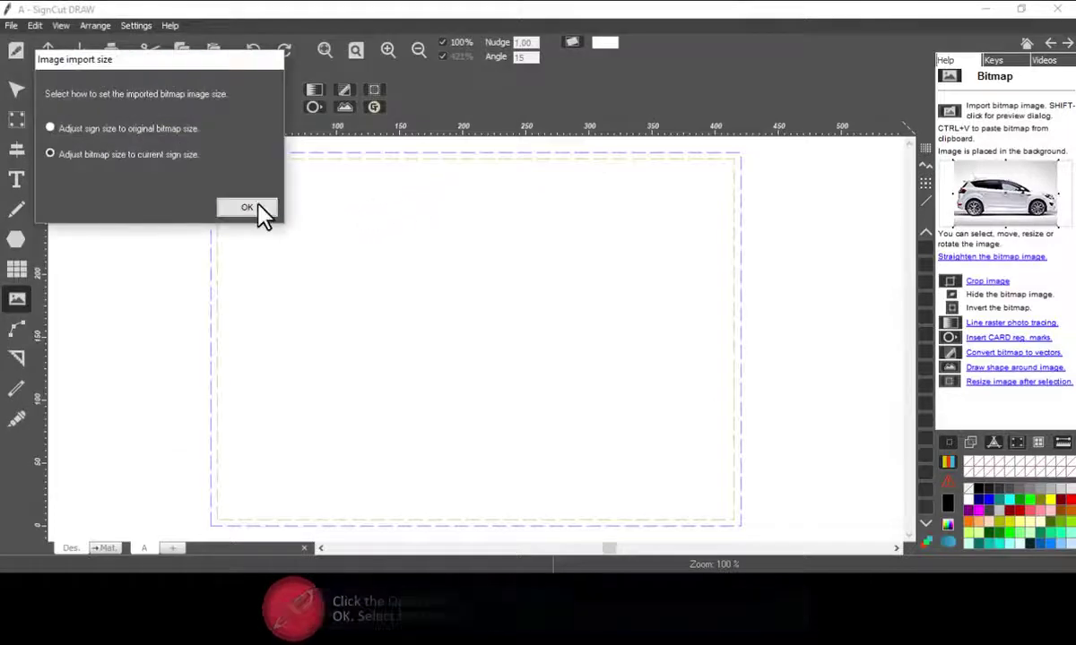
click(244, 208)
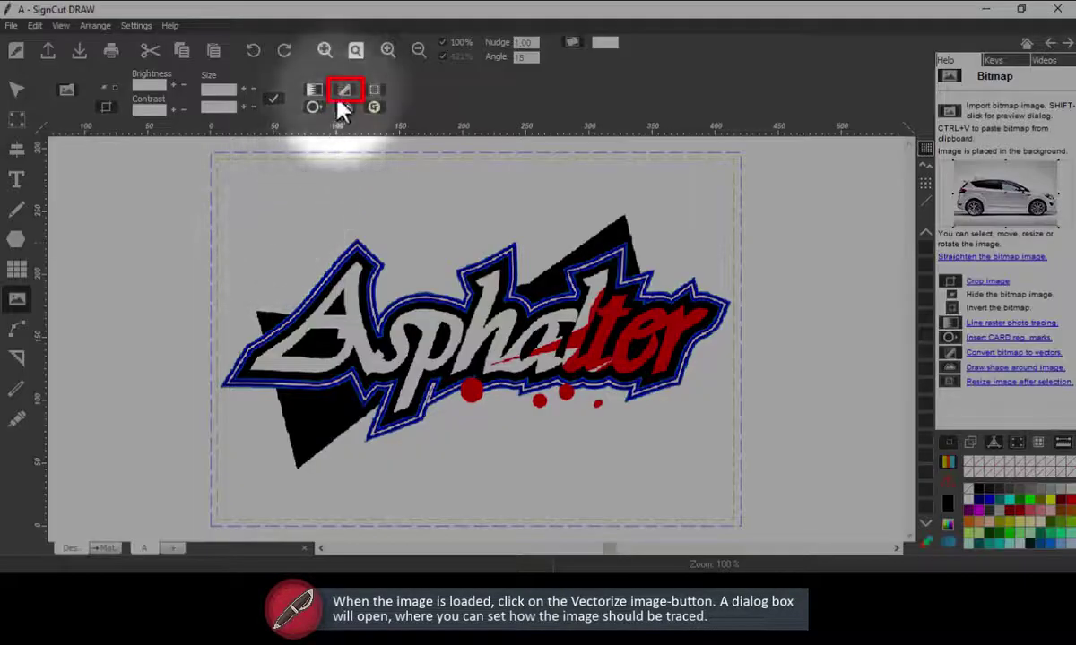
- Open the Vectorize dialog for the Asphalter logo bitmap
click(343, 89)
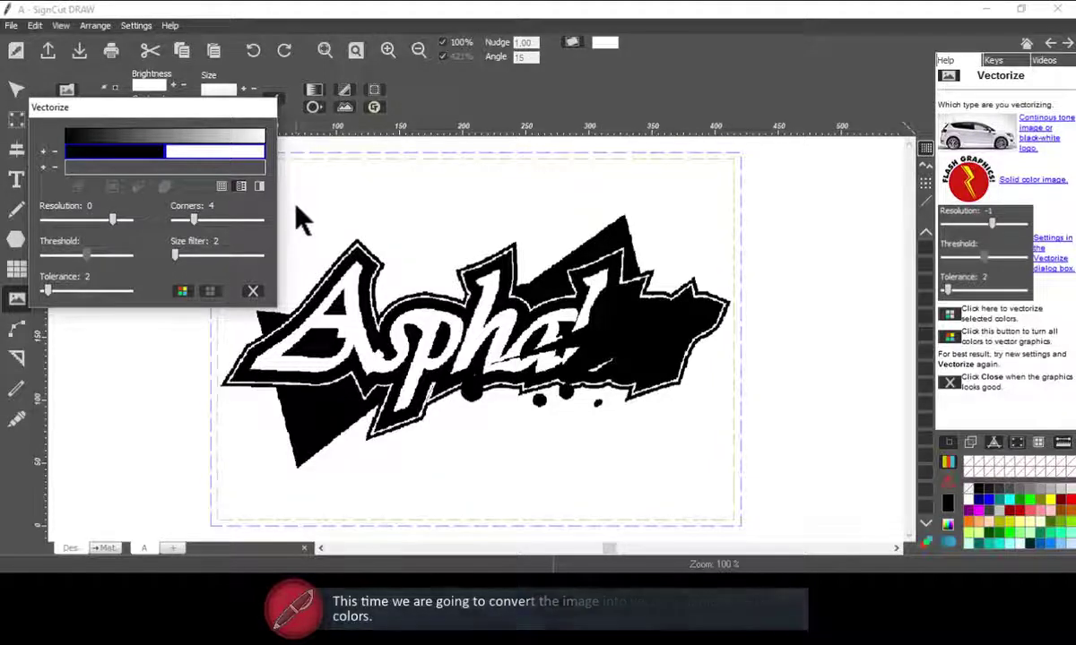
- Add the logo's red, blue outline and second blue shade as trace colours
click(42, 168)
click(42, 169)
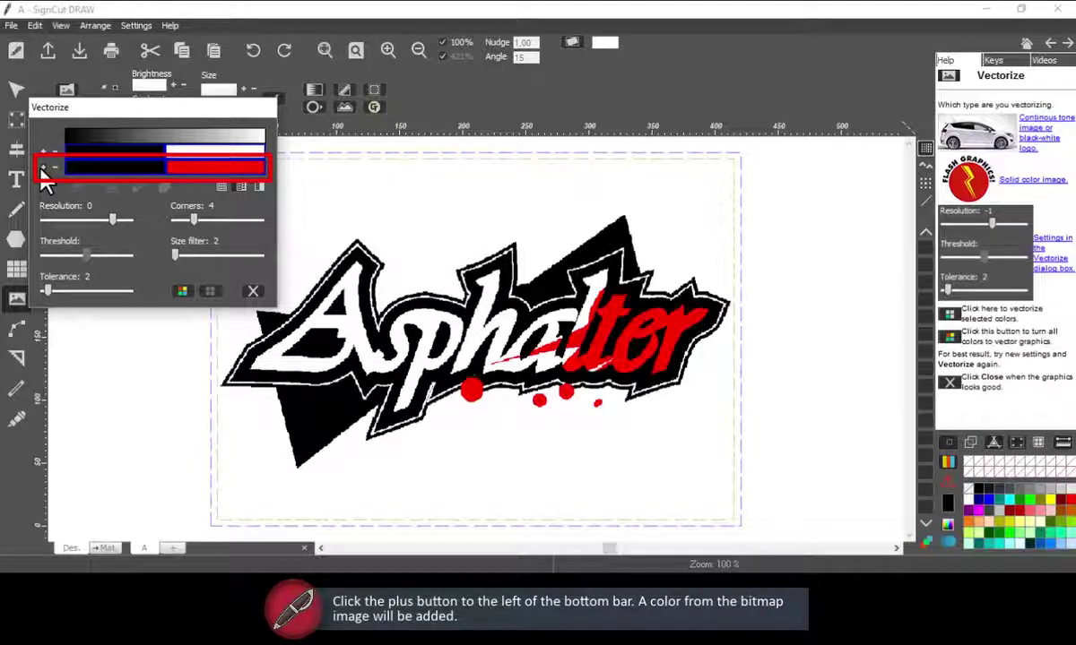
click(42, 169)
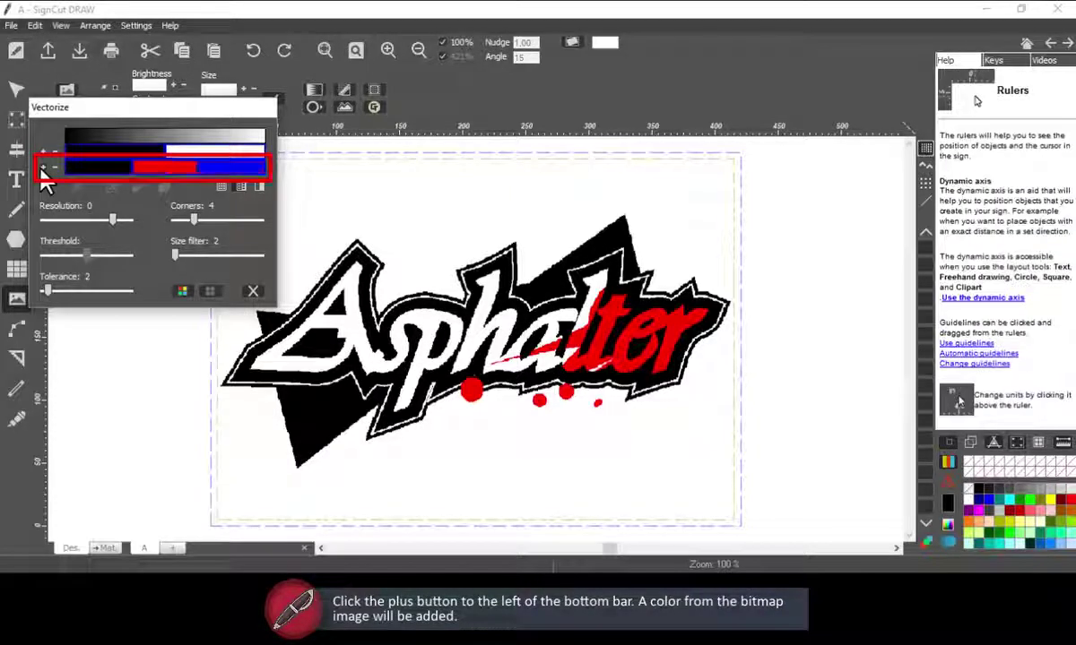
click(42, 169)
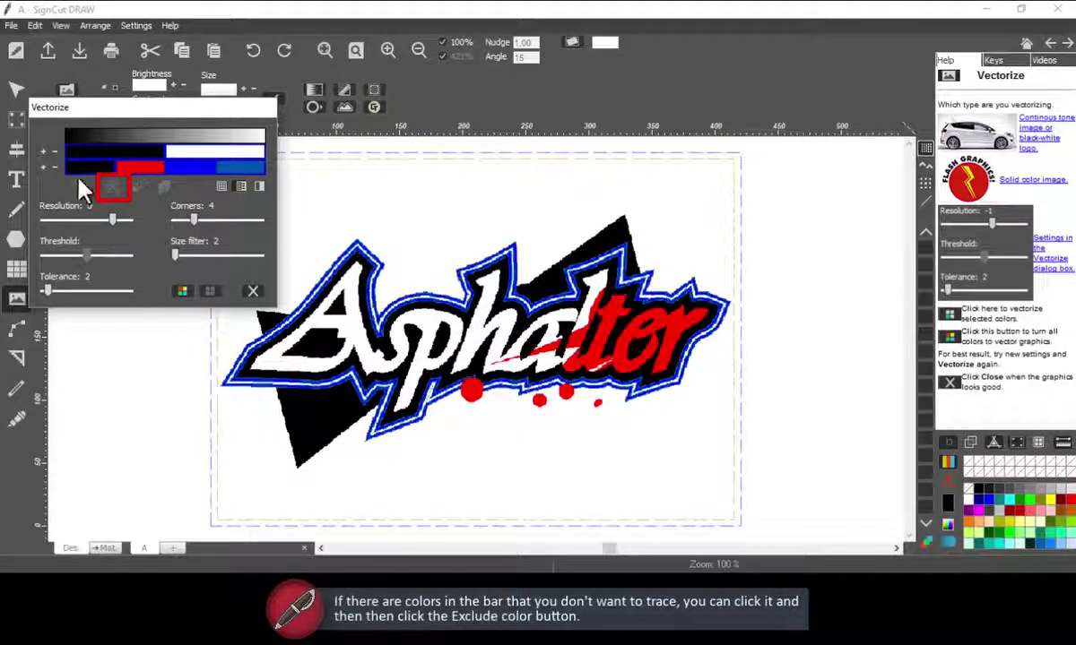
- Exclude red, vectorize the logo without it, then include red again
click(232, 149)
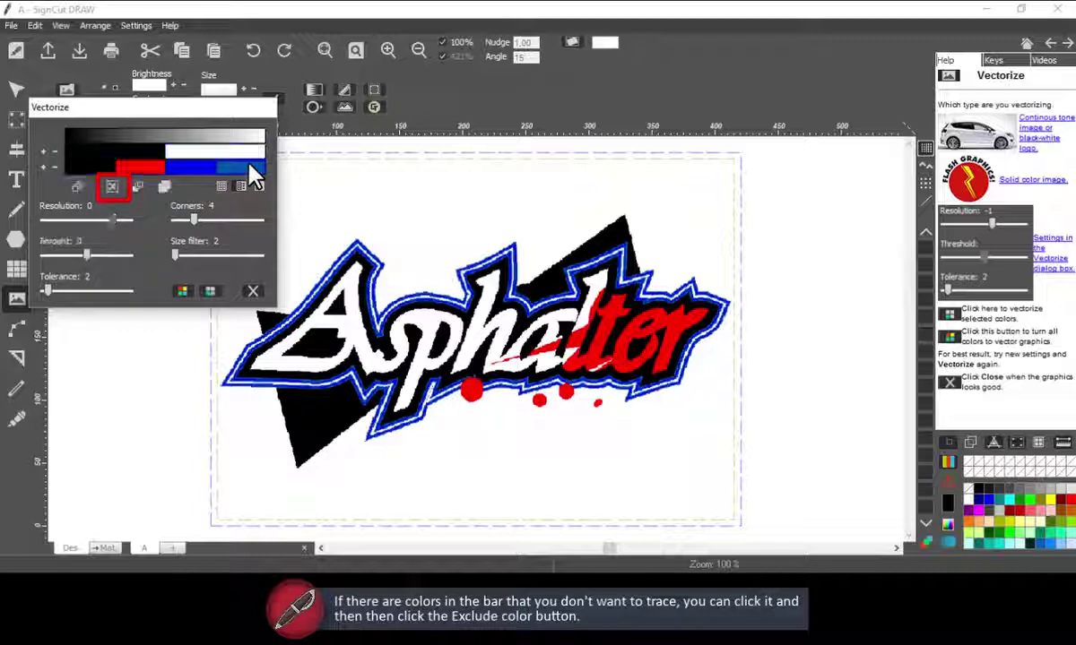
click(115, 196)
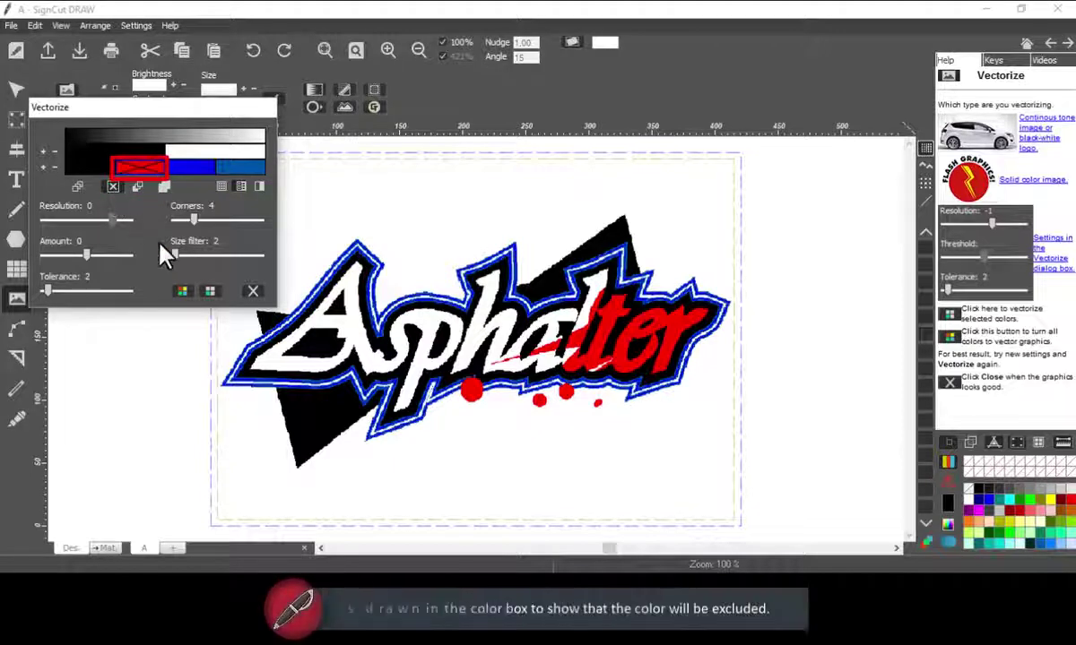
click(183, 294)
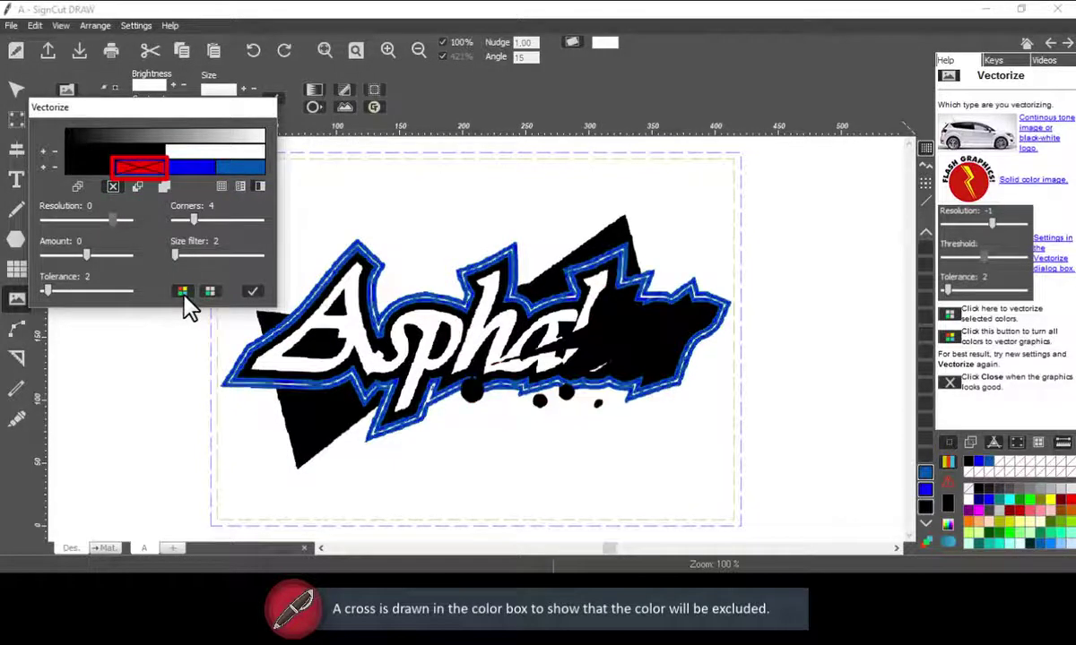
click(112, 186)
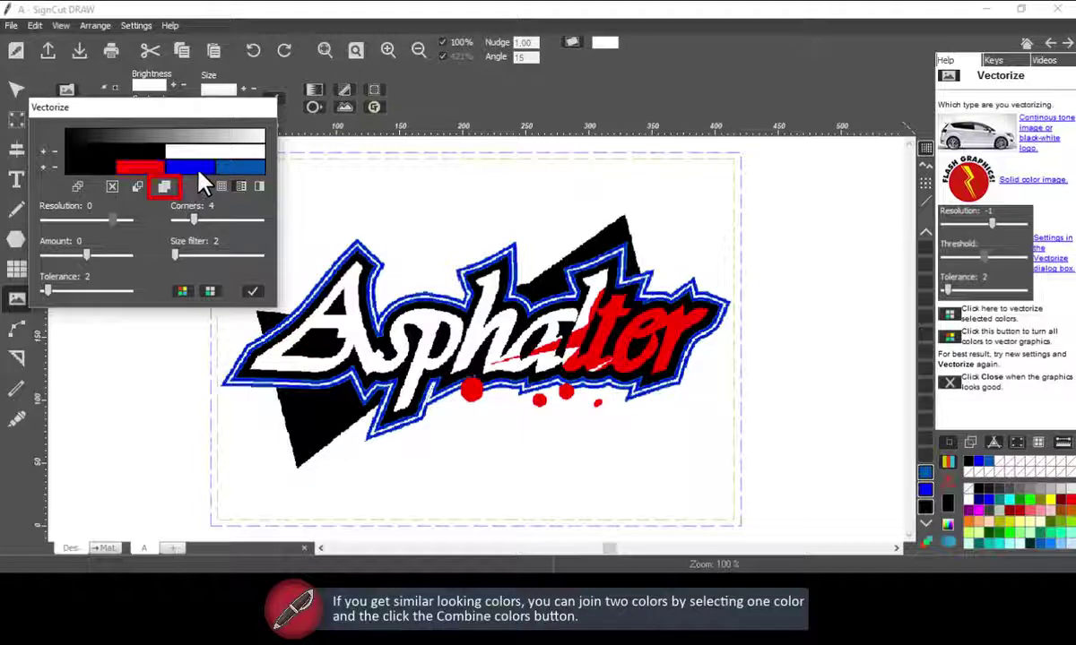
- Combine the dark blue shade with the other blue into one trace colour
click(224, 184)
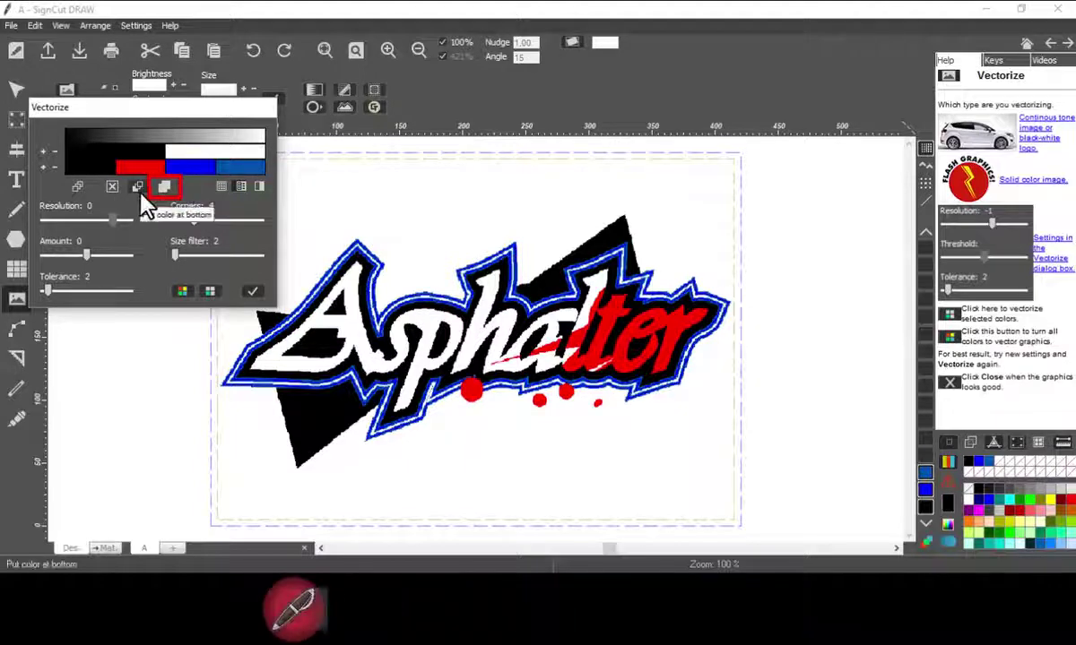
click(163, 188)
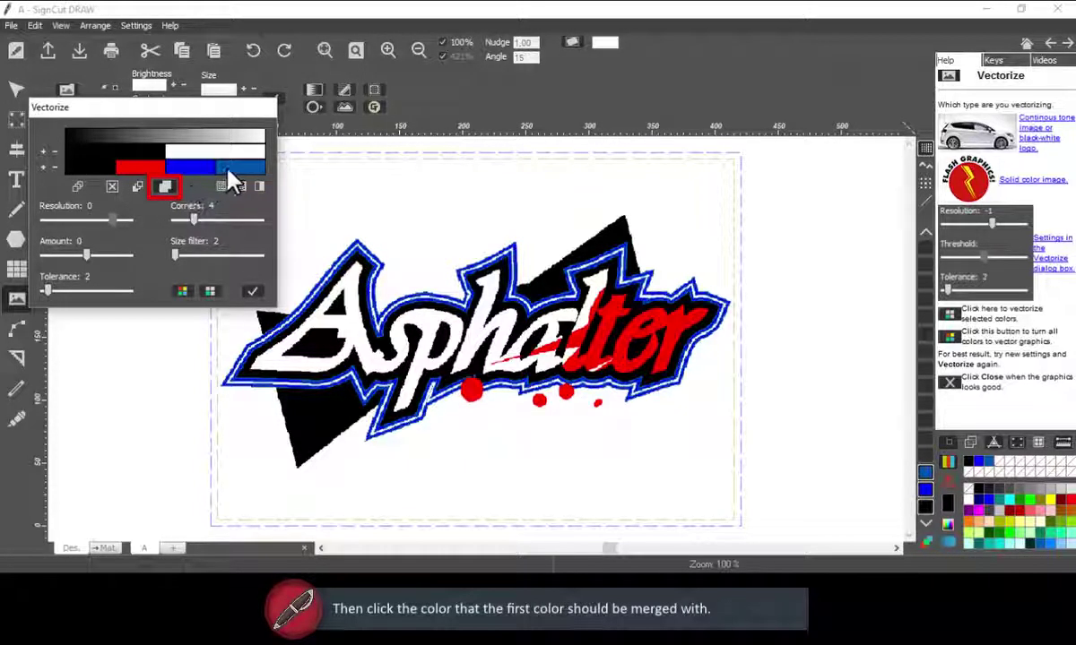
click(228, 169)
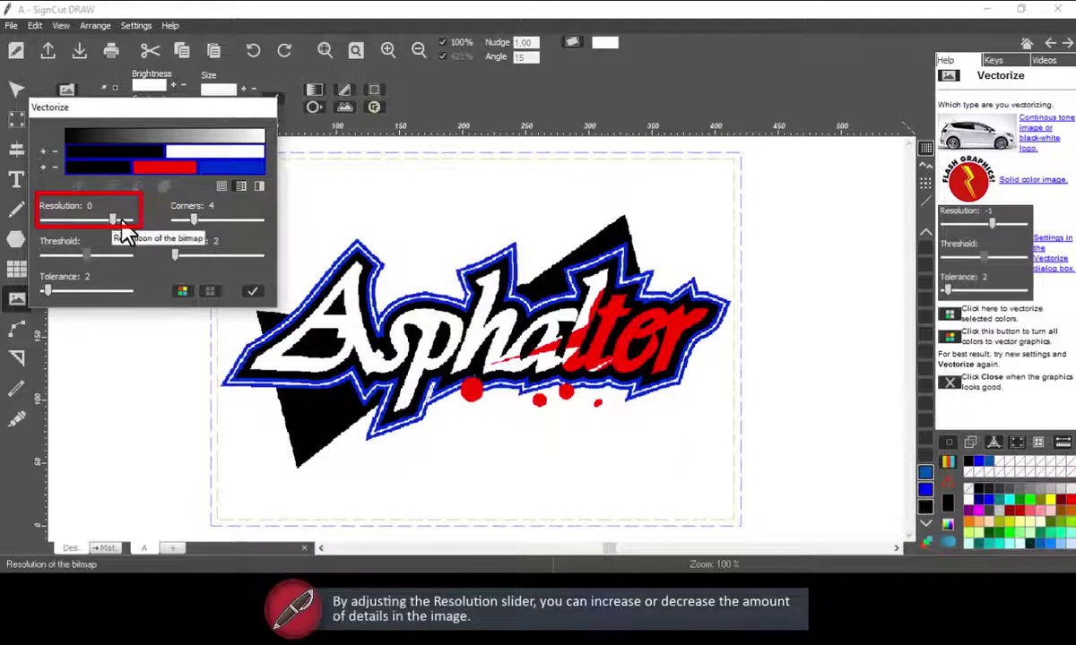
drag(122, 225, 48, 224)
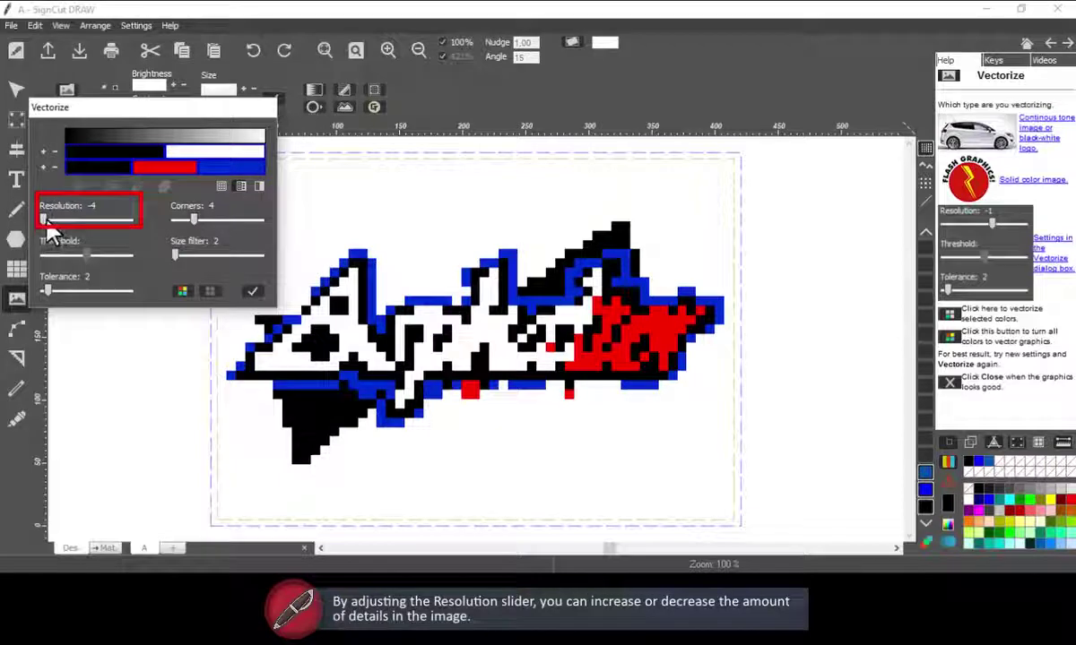
click(79, 226)
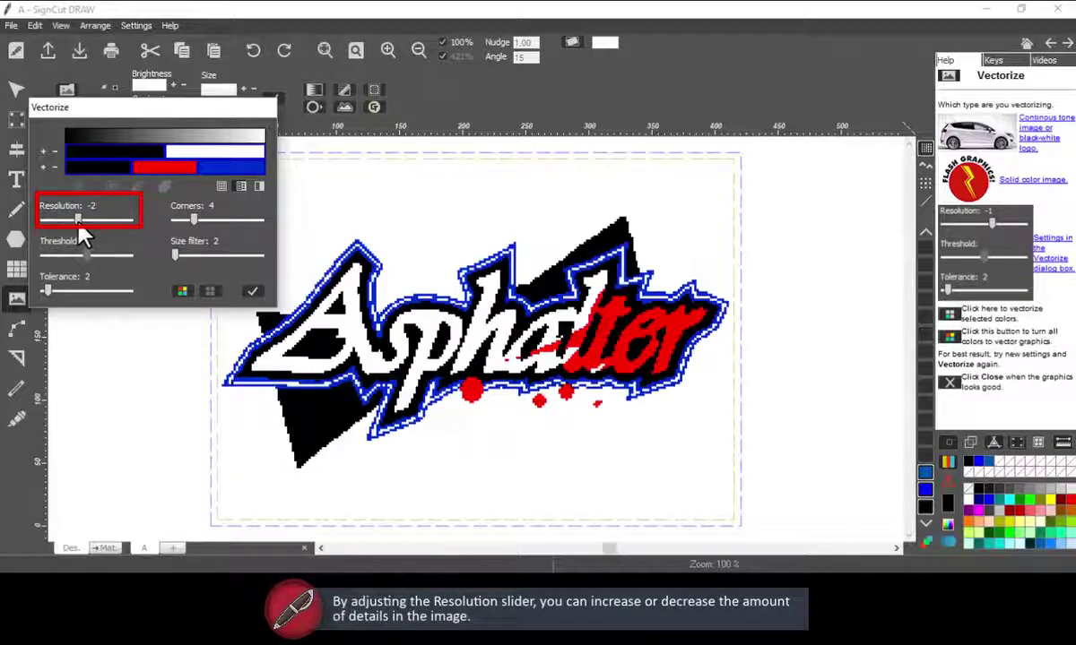
click(102, 224)
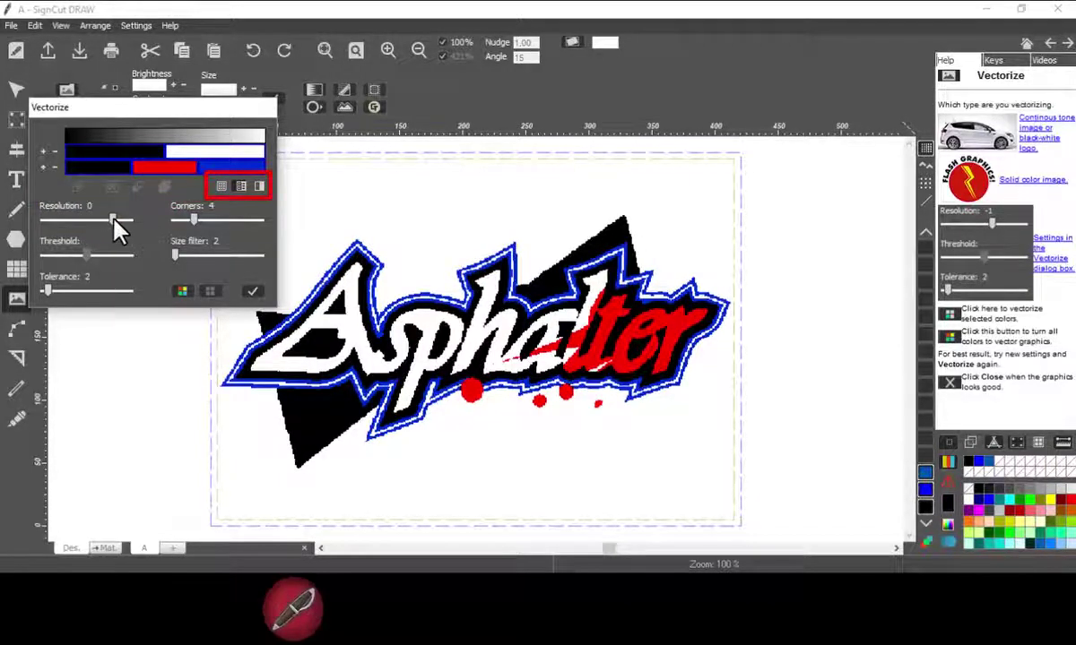
click(114, 219)
drag(115, 218, 51, 226)
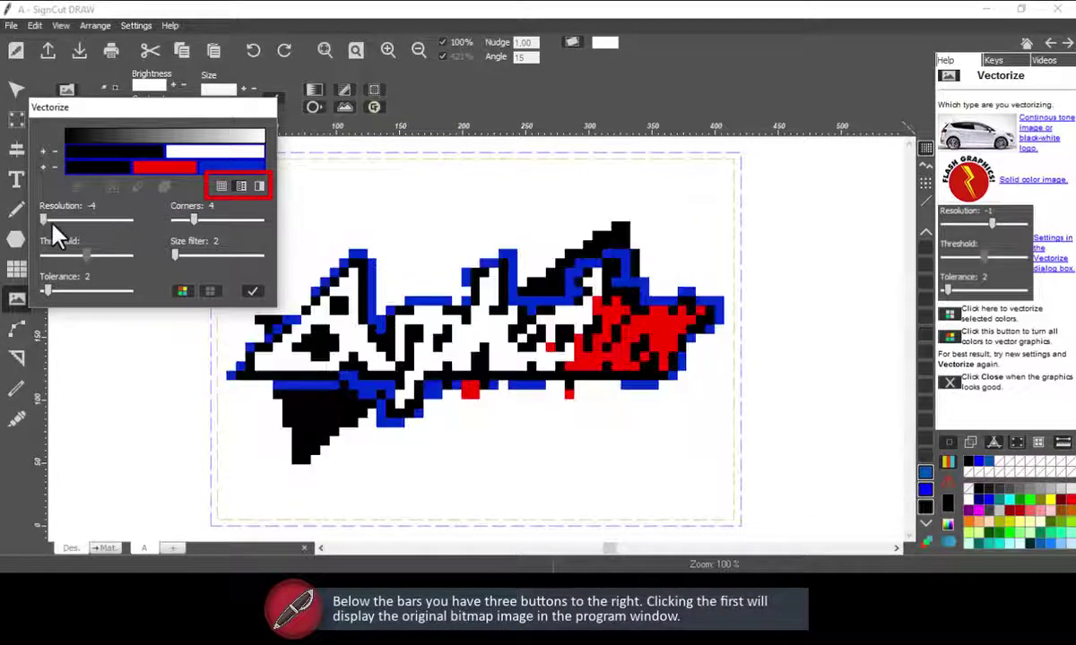
- Compare original, bitmap and vector previews, then vectorize the logo at Resolution -4
click(218, 186)
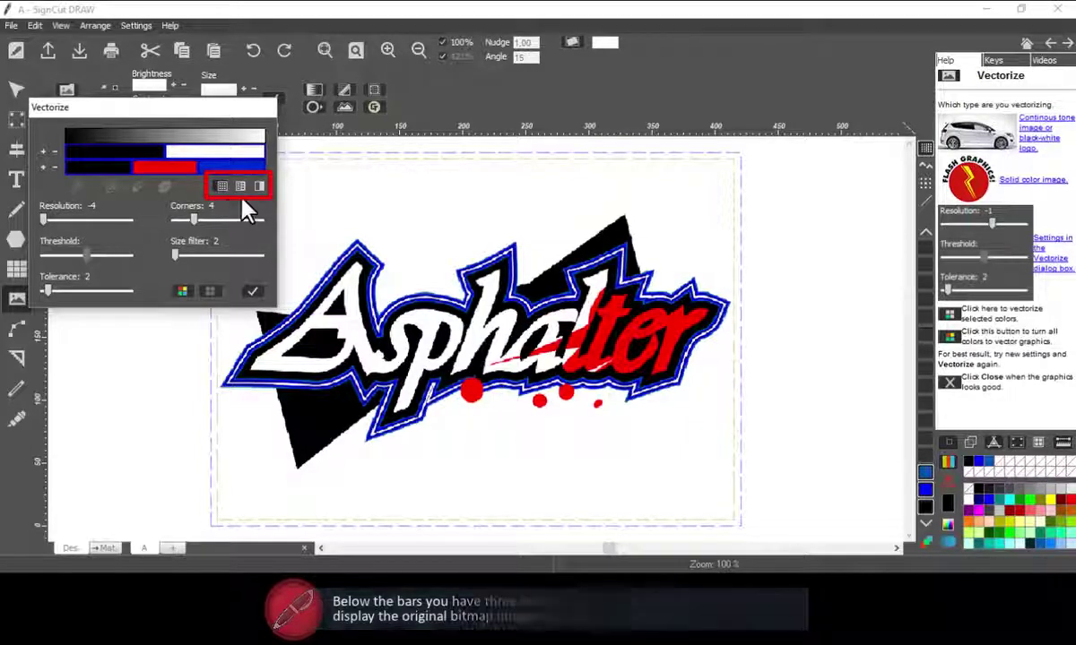
click(241, 188)
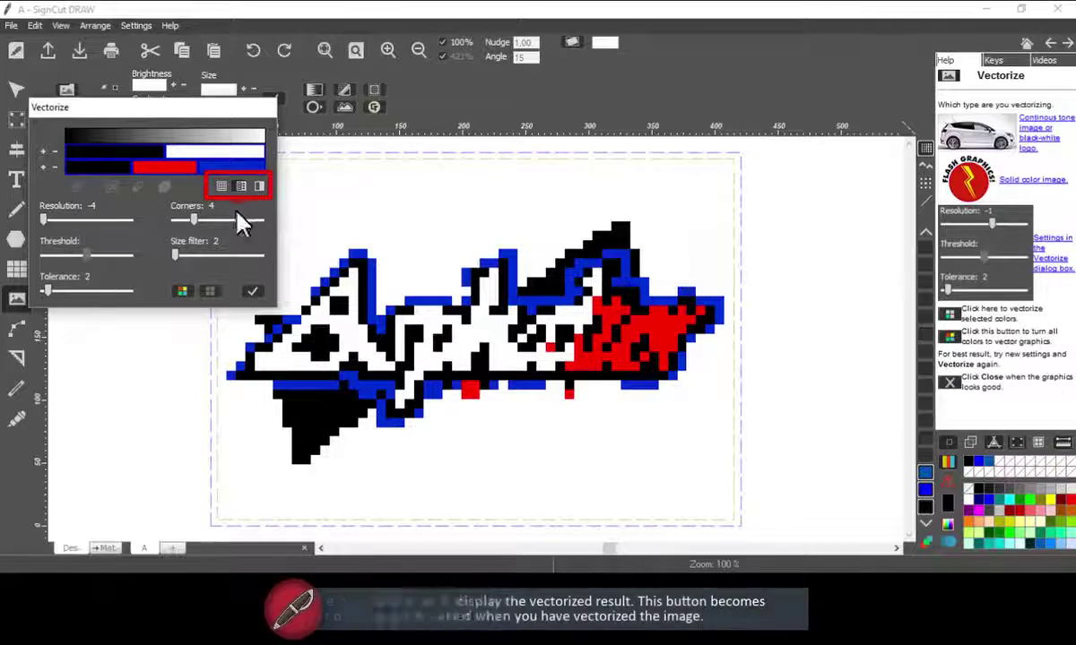
click(259, 187)
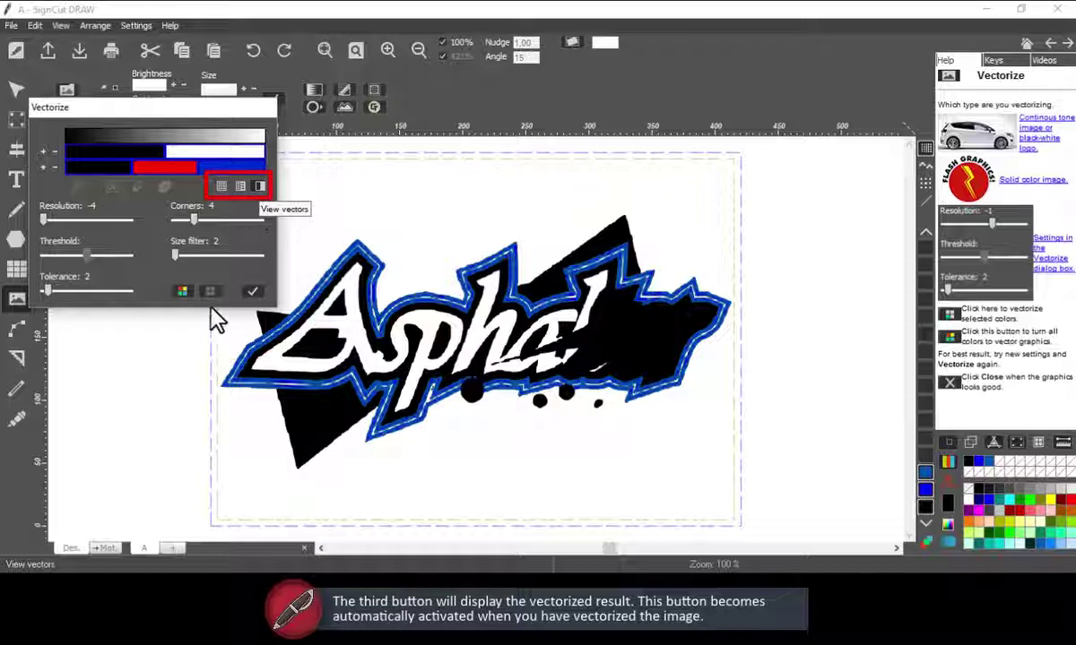
click(183, 297)
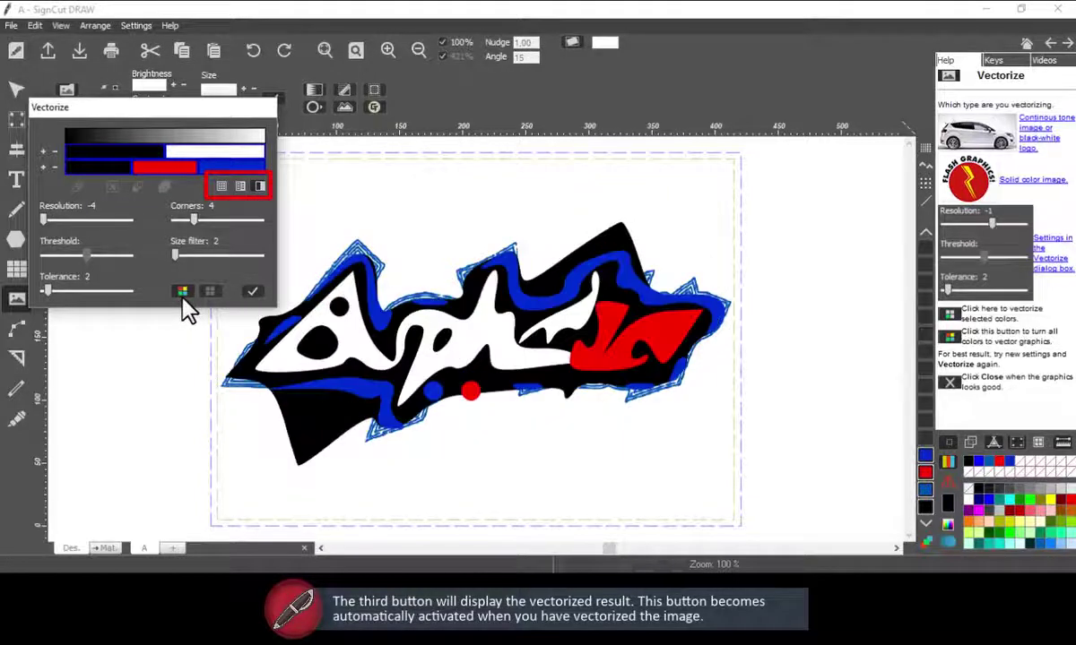
- Raise Resolution through -3, -2 and -1 to 0, re-tracing the logo along the way
click(72, 221)
click(87, 223)
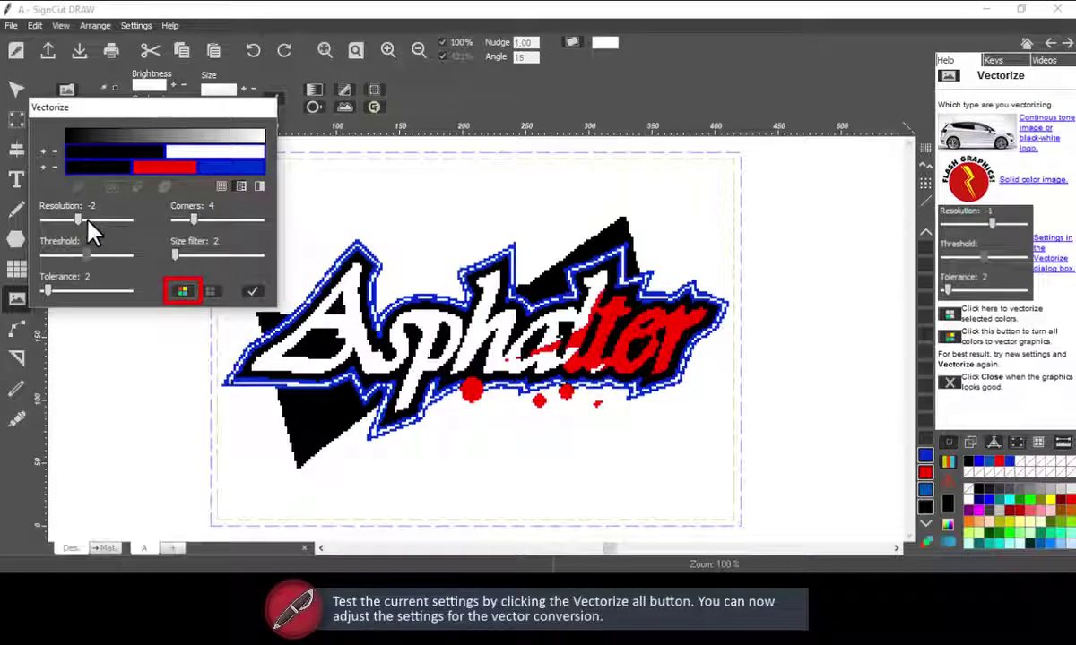
click(184, 292)
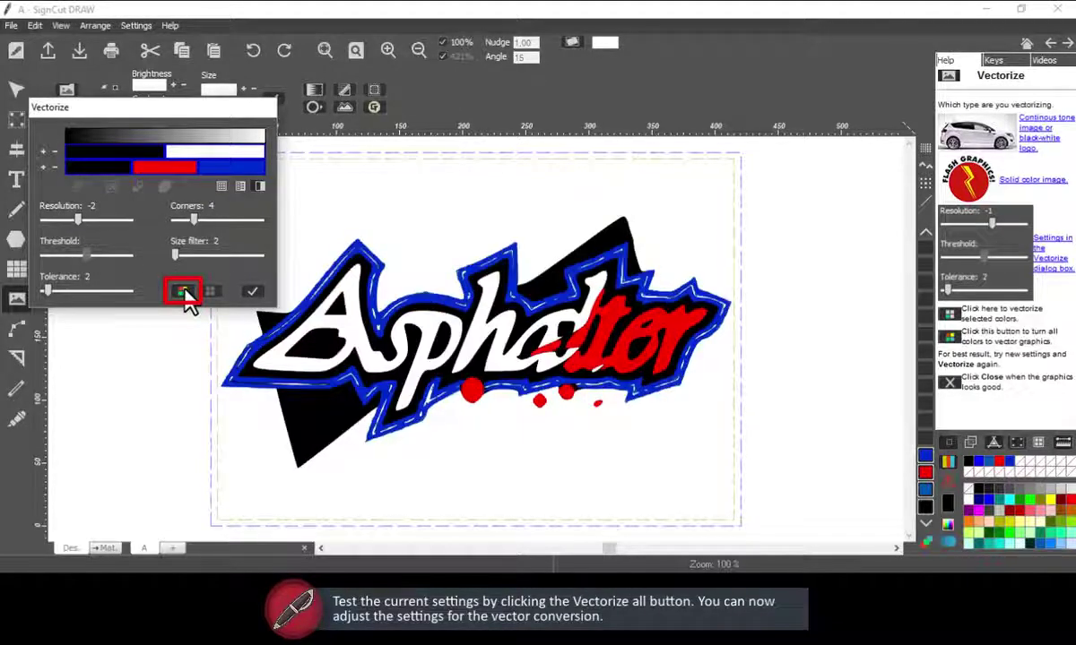
click(101, 221)
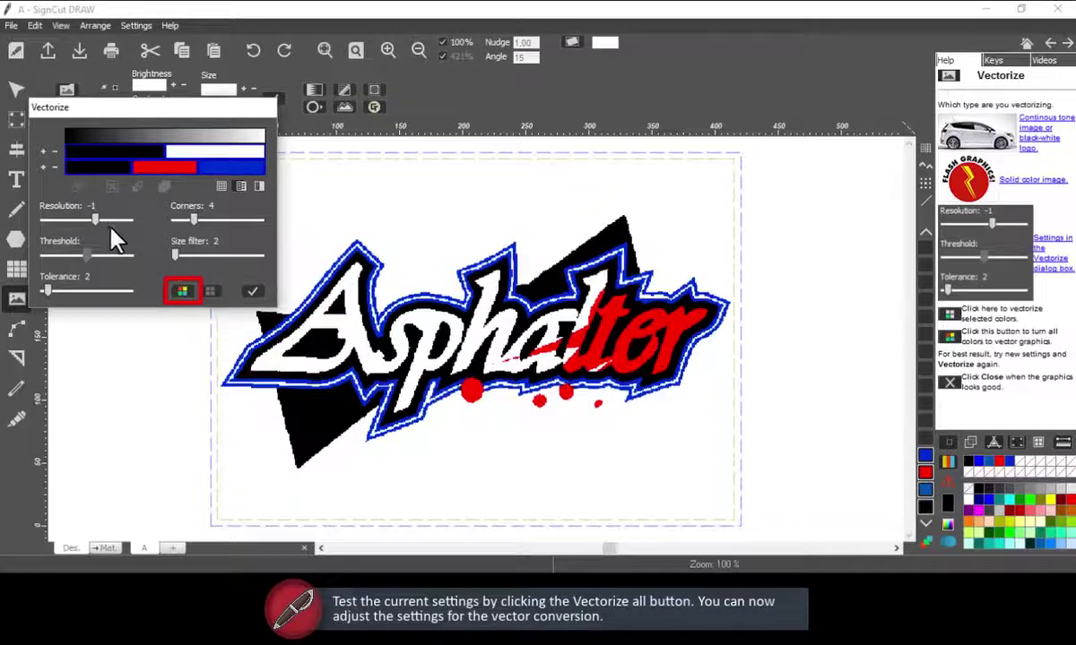
click(114, 221)
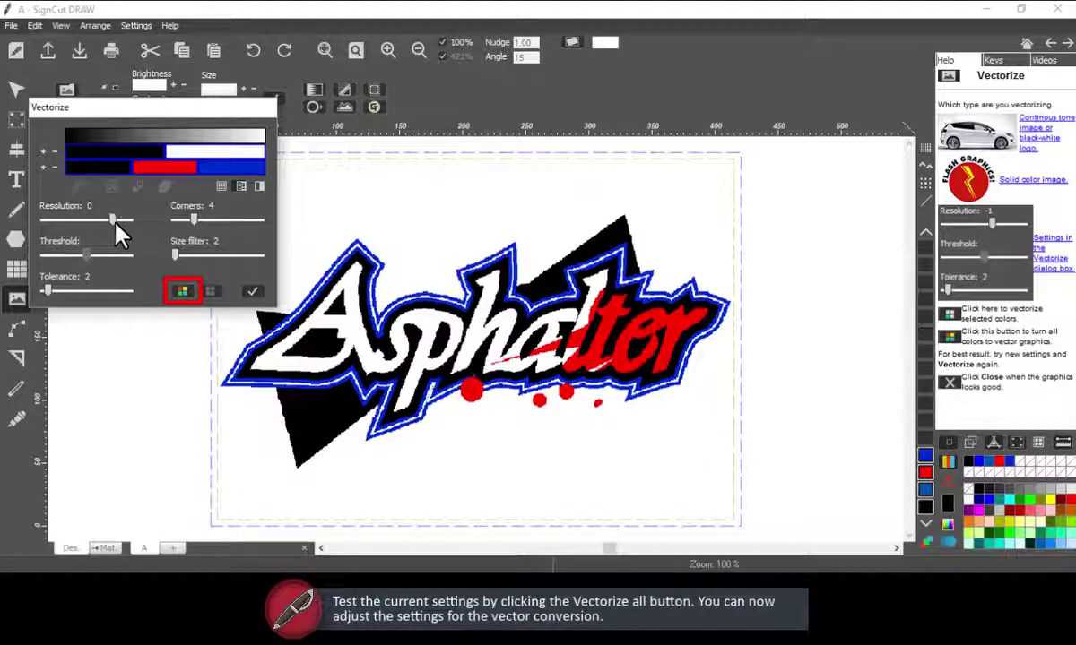
click(183, 291)
click(183, 289)
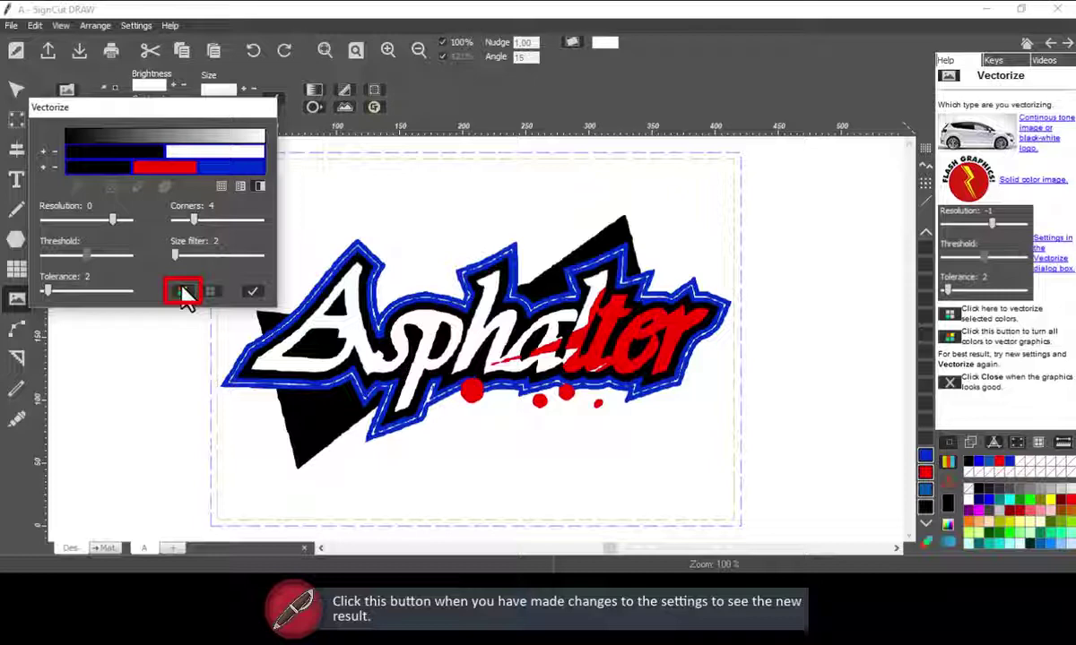
- Select the blue trace colour and increase its Amount
click(215, 169)
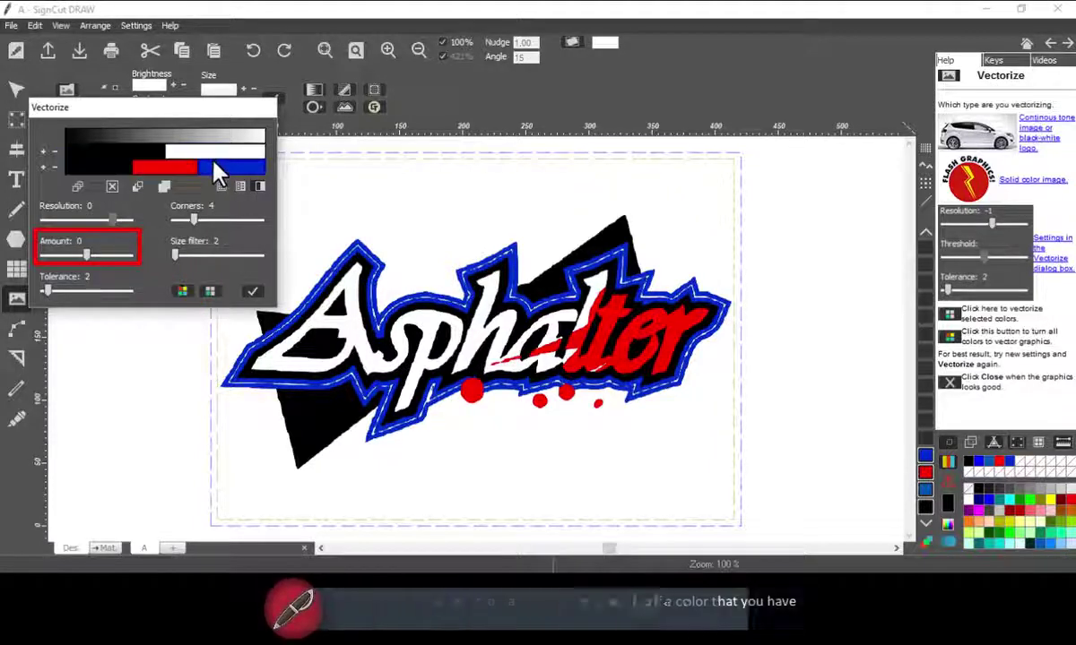
mouse_move(86, 254)
mouse_down()
mouse_move(114, 258)
mouse_move(18, 240)
mouse_move(64, 262)
mouse_move(86, 257)
mouse_up()
scroll(583, 333, up, 4)
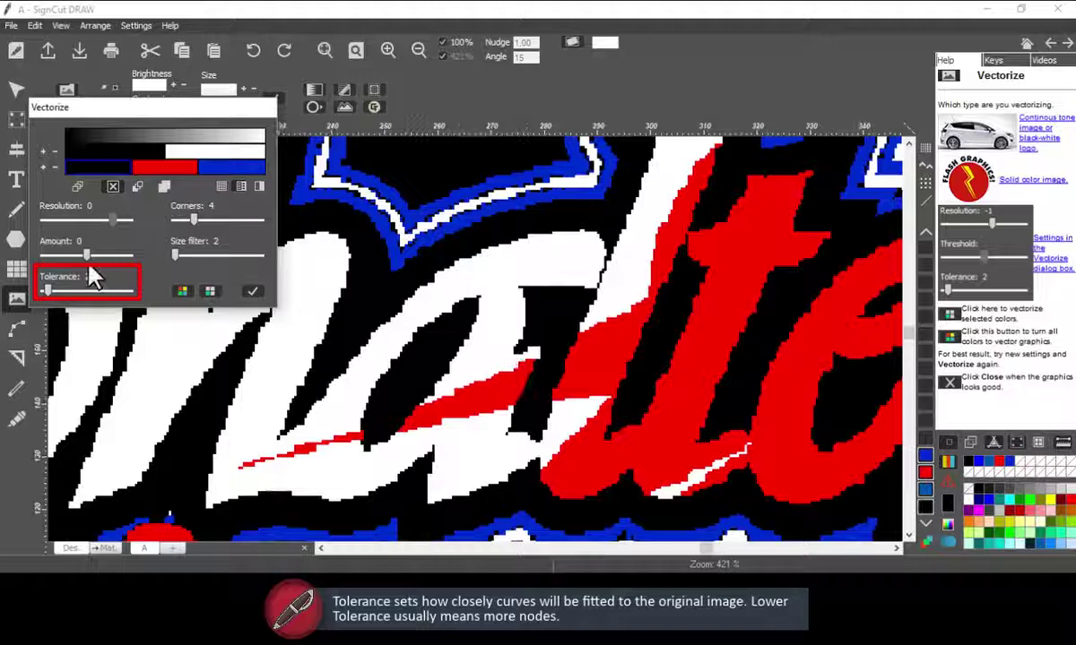
scroll(212, 173, down, 3)
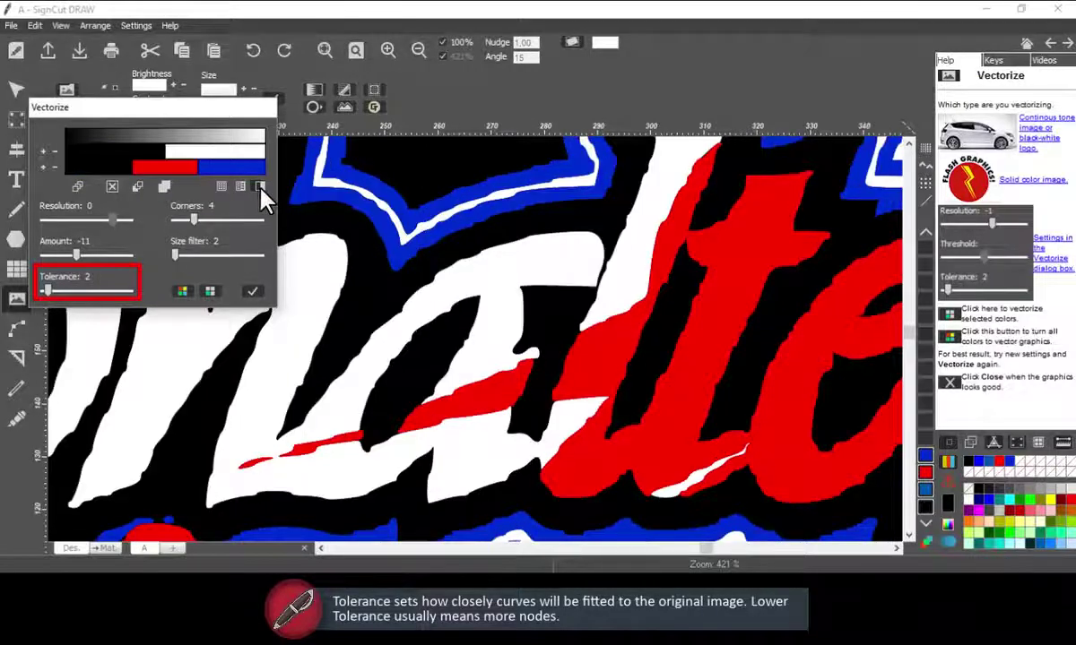
scroll(103, 296, up, 3)
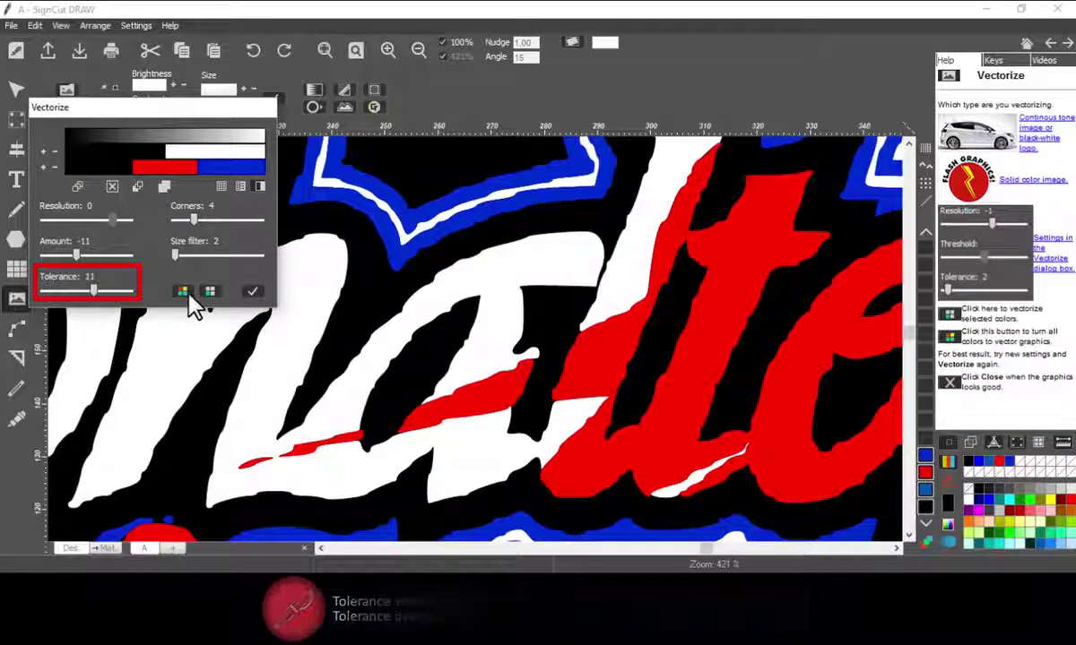
- Lower Tolerance to 1 and adjust Corners, settling back at 4
drag(94, 291, 34, 292)
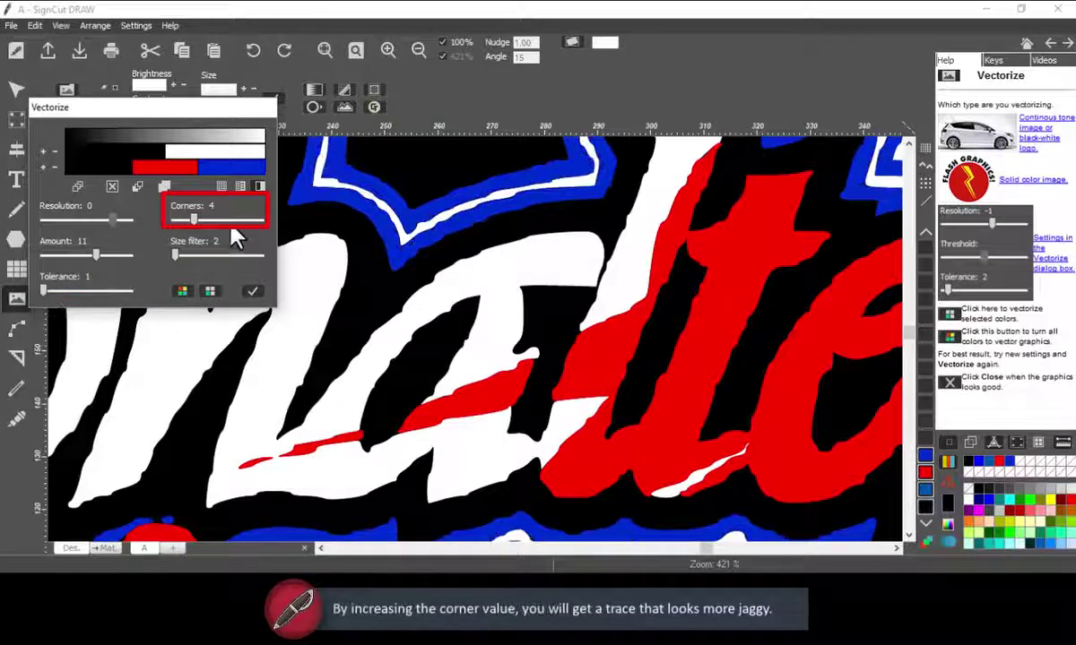
drag(194, 220, 259, 221)
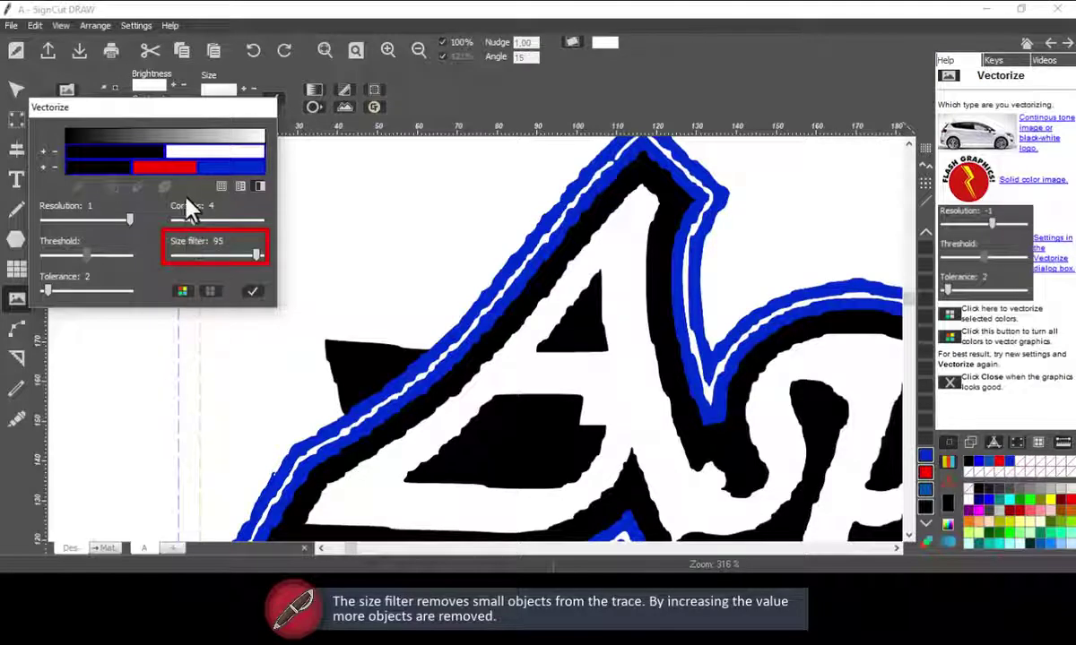
click(167, 156)
drag(179, 220, 194, 220)
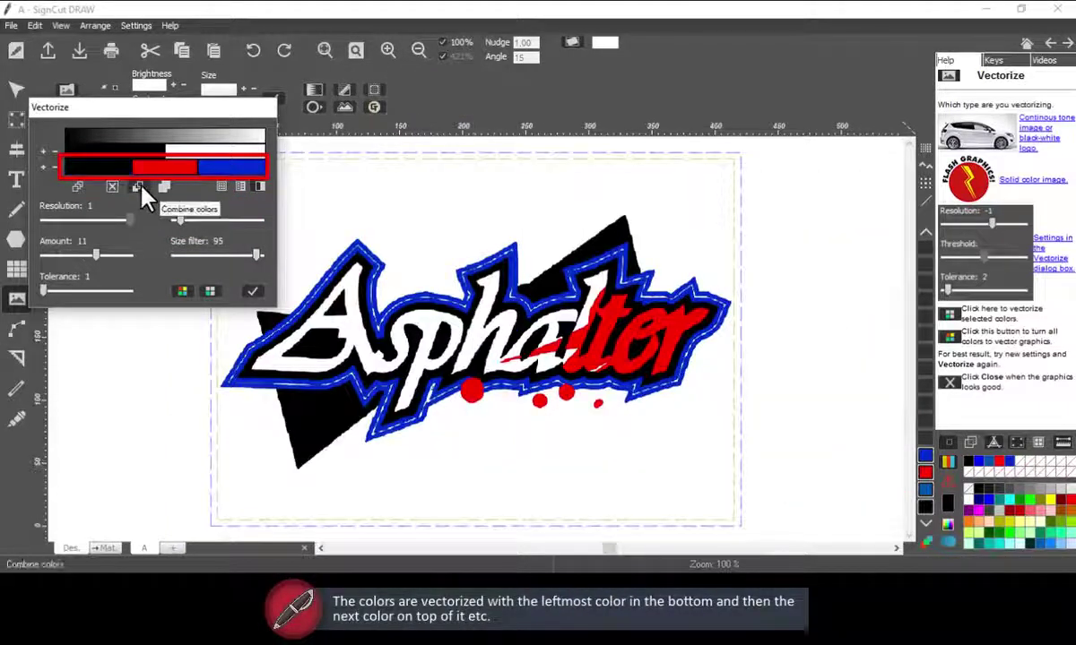
- Reorder trace colours: move blue, then black, to the bottom of the order
click(138, 187)
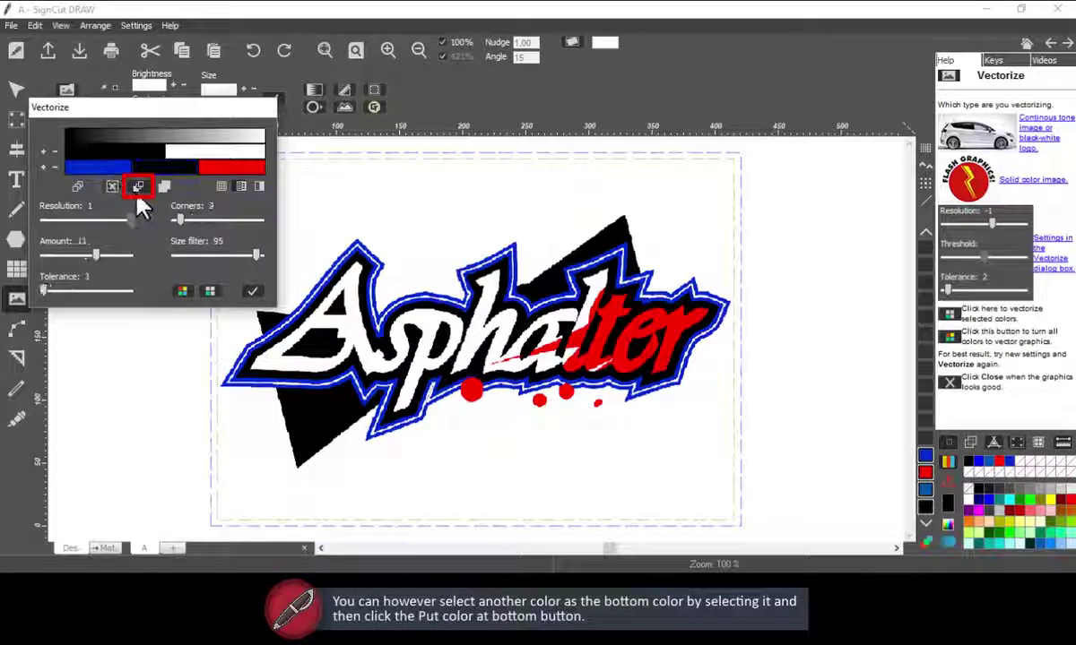
click(138, 187)
click(138, 187)
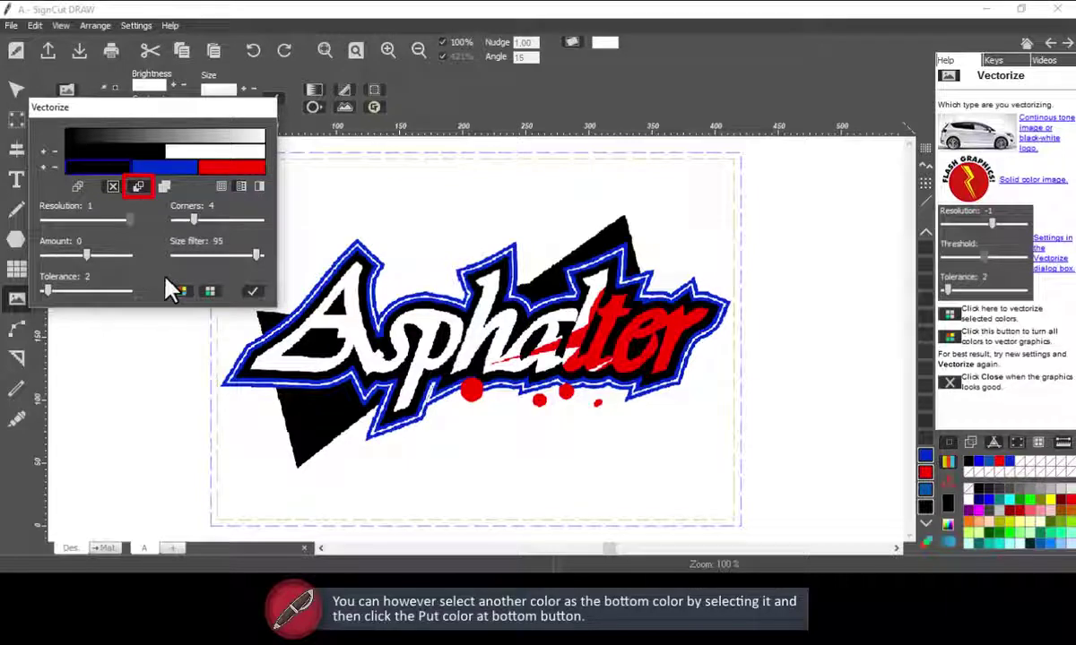
scroll(467, 341, up, 3)
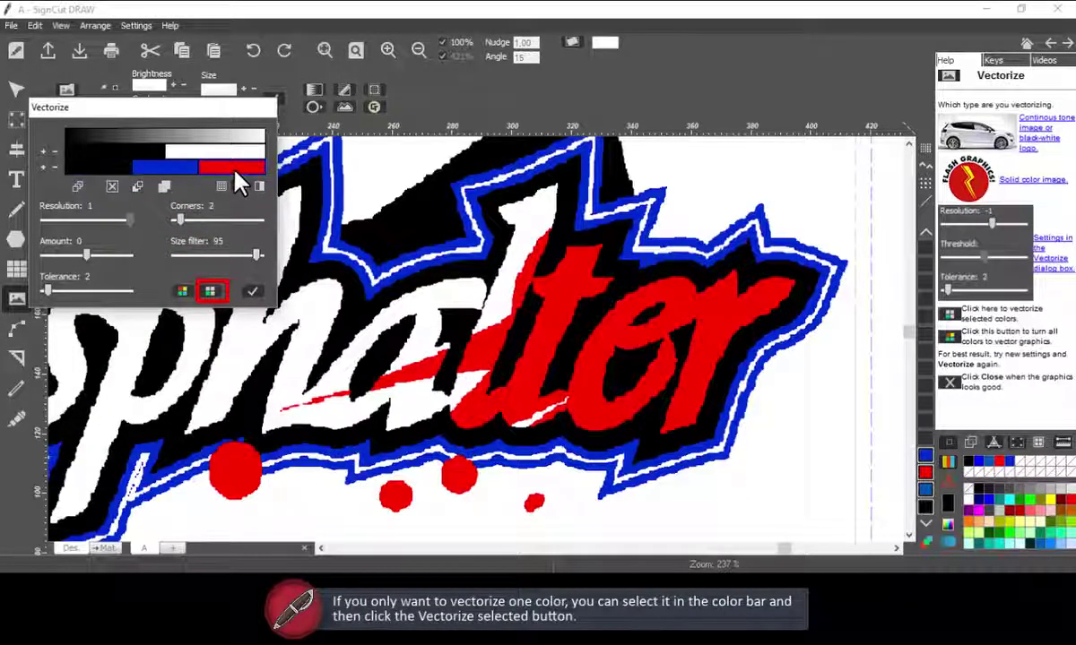
- Vectorize only the selected colour of the logo
click(215, 296)
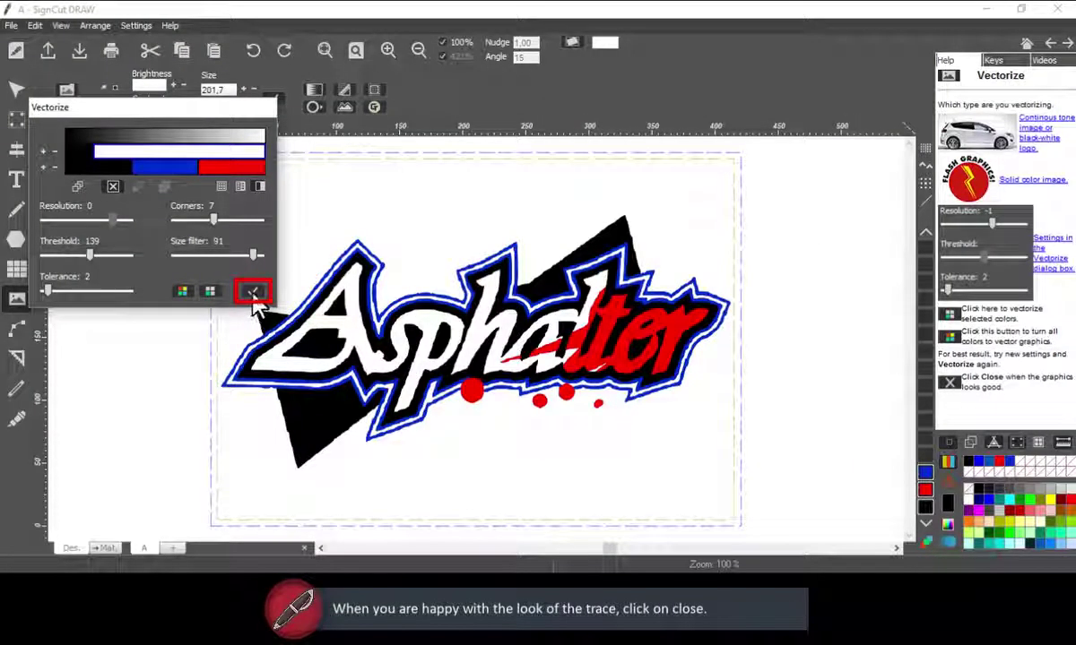
- Keep the trace, close the vectorize settings, and display the original bitmap behind it
click(259, 293)
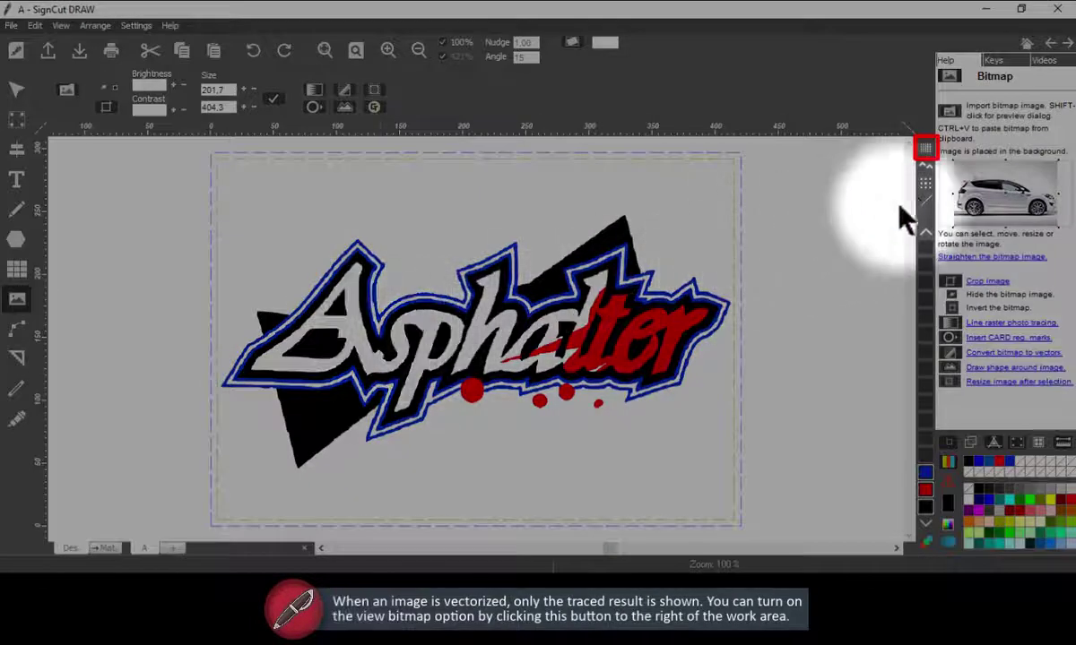
click(926, 149)
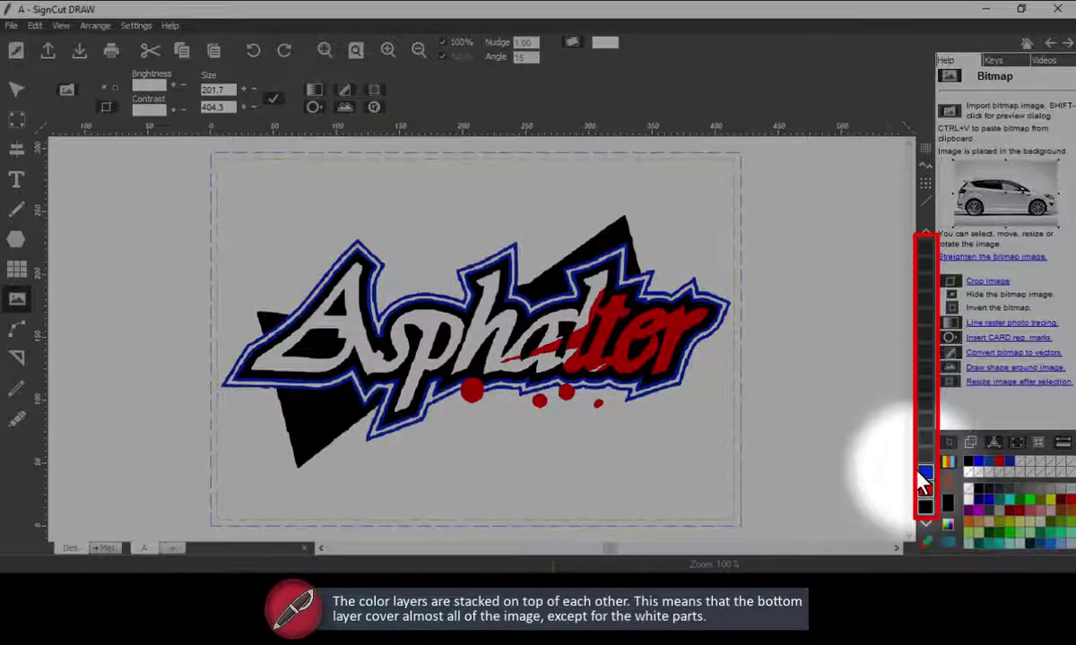
- View the blue, red and black colour layers one at a time, ending on red
click(926, 477)
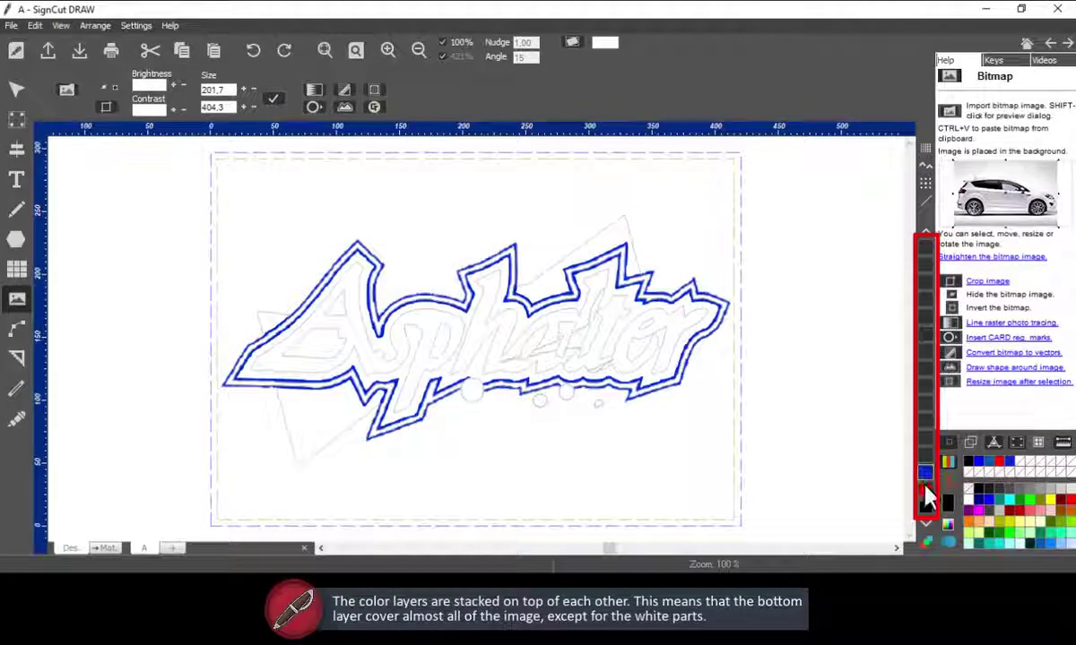
click(926, 491)
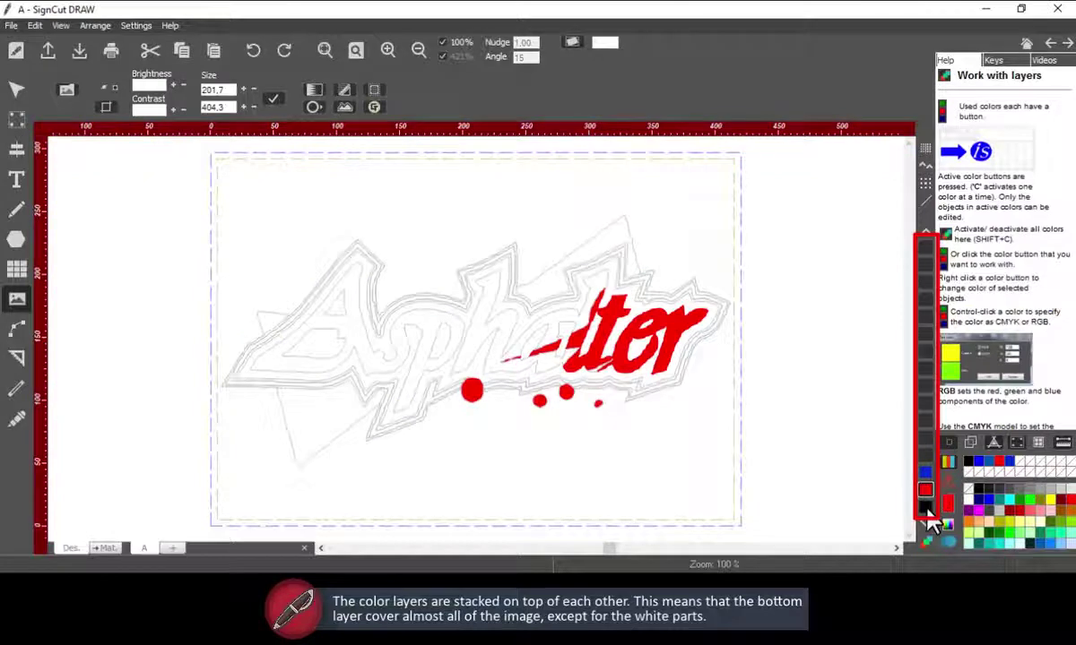
click(927, 507)
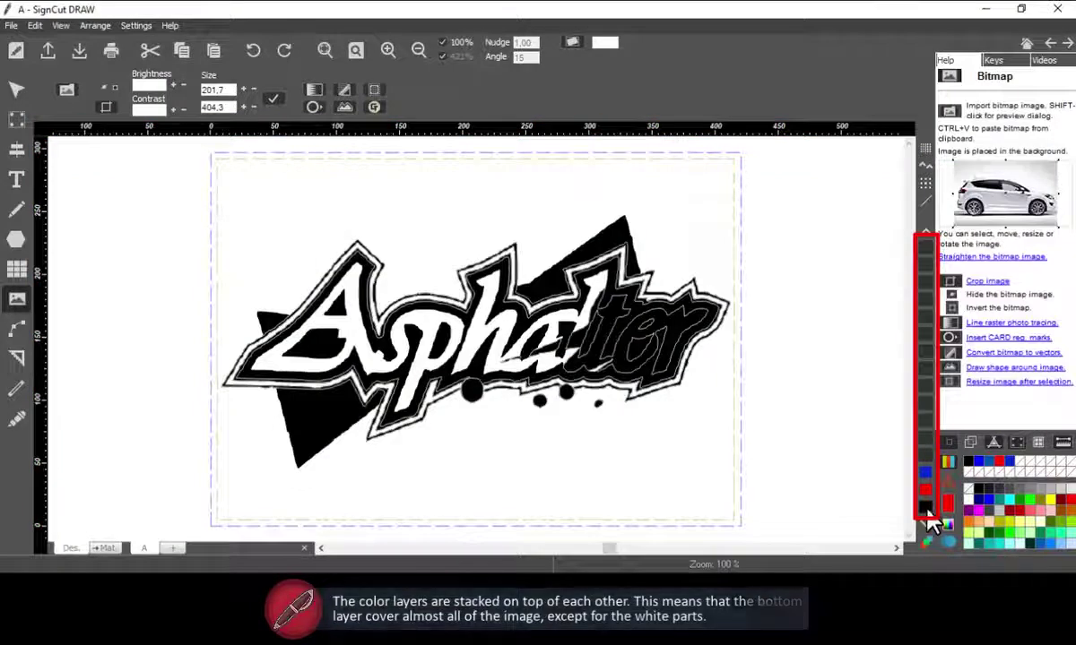
click(926, 493)
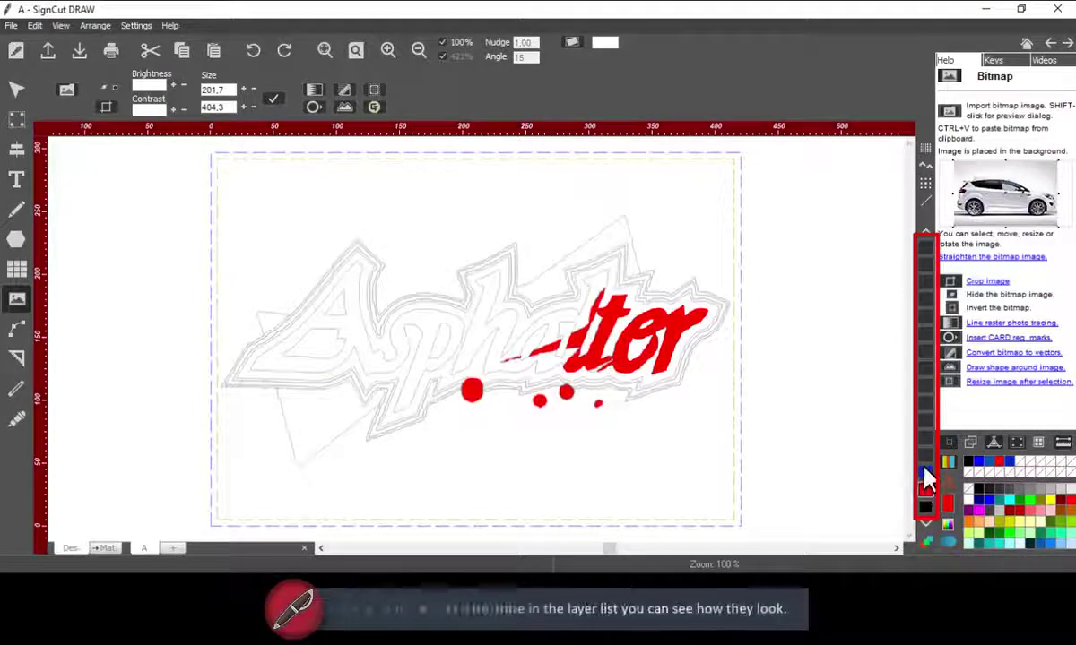